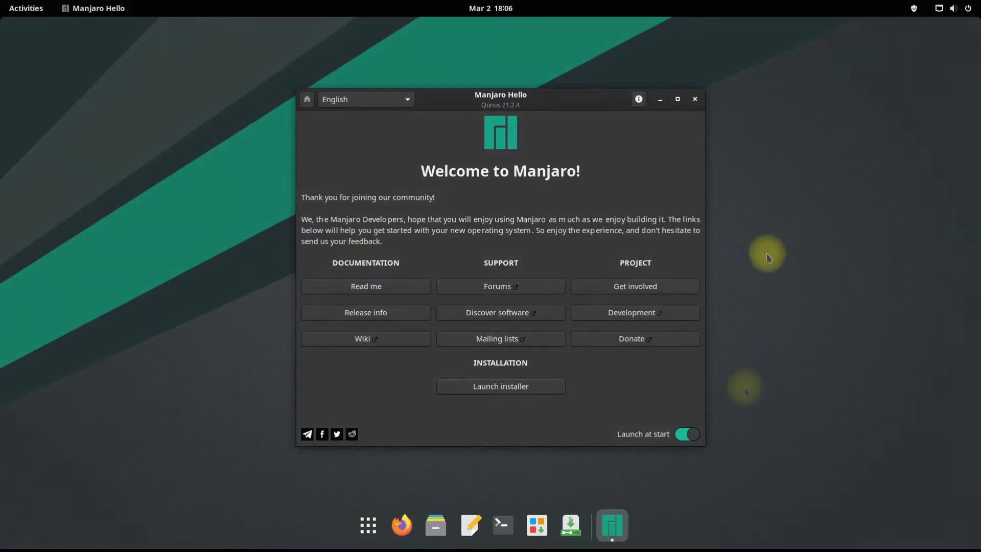
- Turn off the 'Launch at start' toggle in the Manjaro Hello welcome window
click(686, 433)
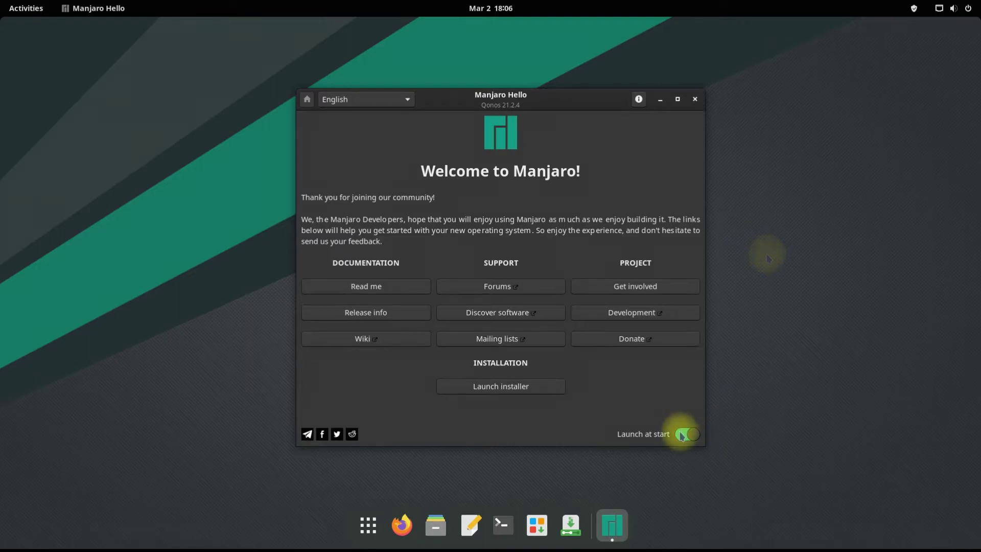
- Launch the installer, keep American English, New York and the default keyboard, and pick Manual partitioning
click(694, 99)
click(591, 520)
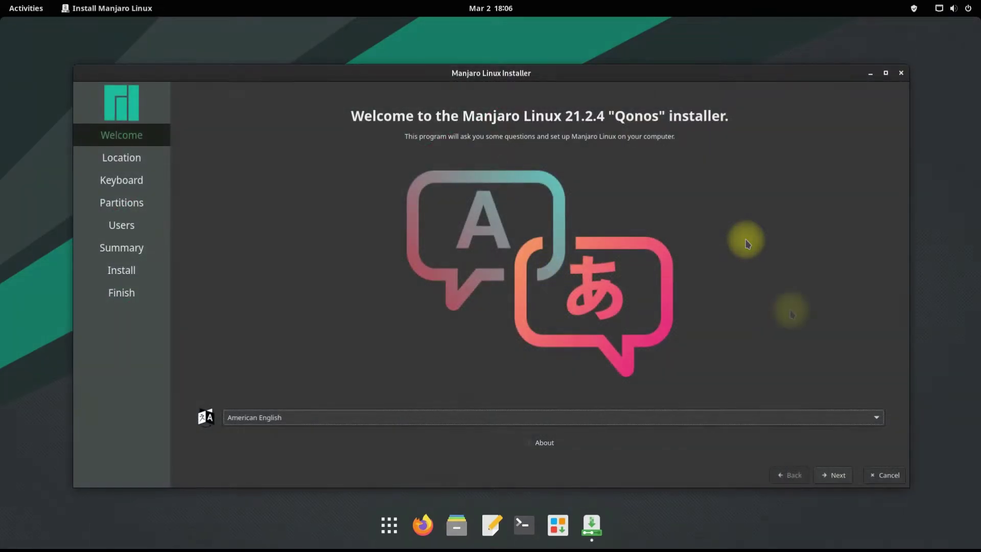
click(829, 482)
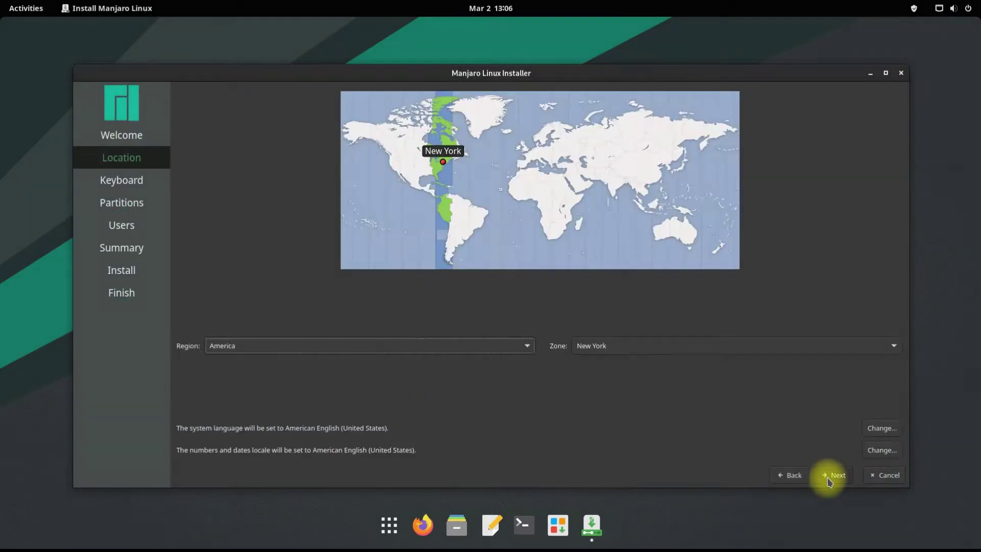
click(829, 482)
click(829, 482)
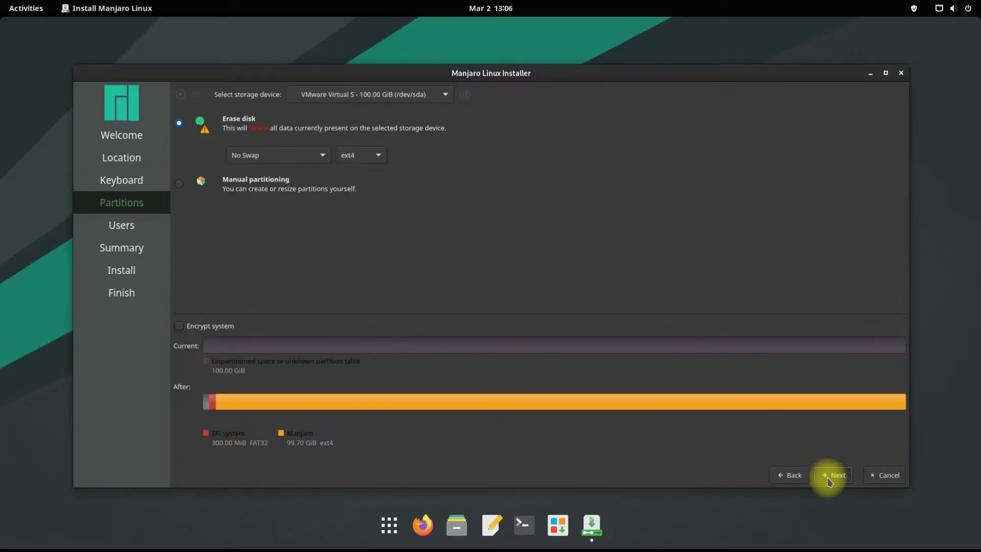
click(184, 192)
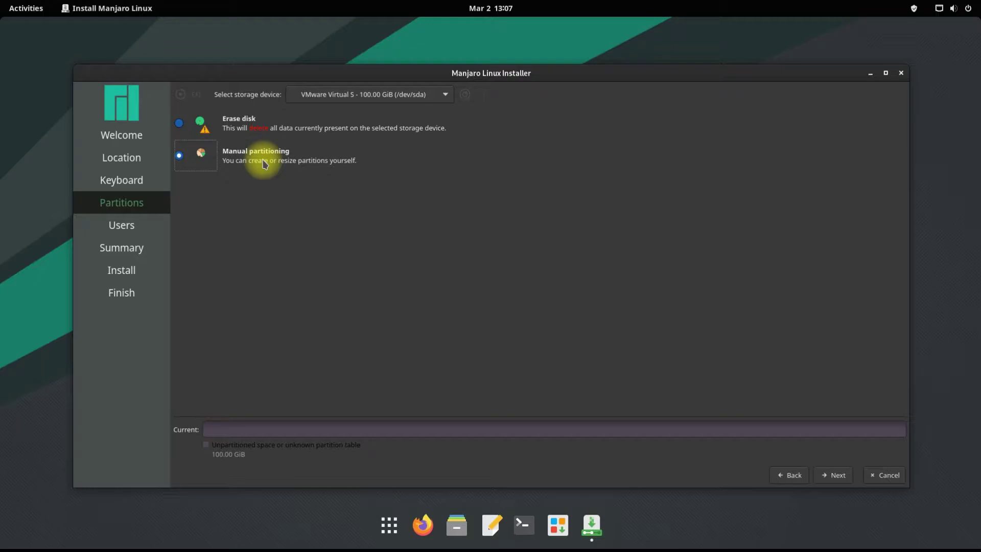
- Open the manual partition editor and create a GUID (GPT) partition table on the empty disk
click(828, 474)
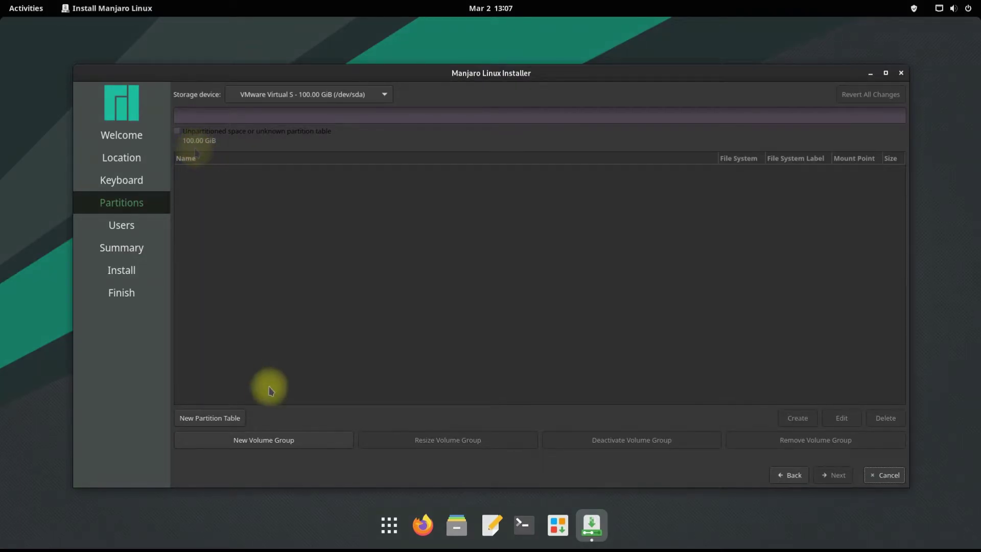
click(230, 419)
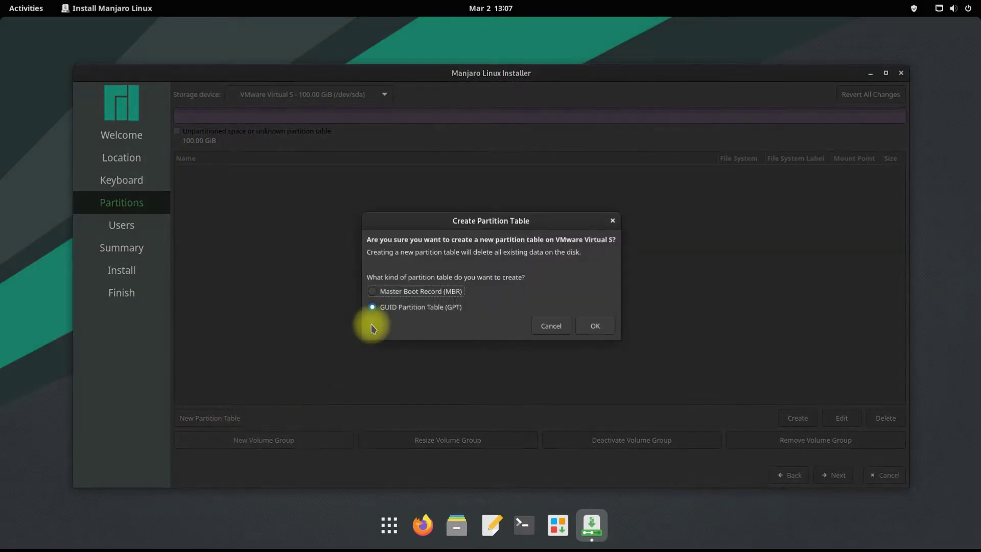
click(372, 308)
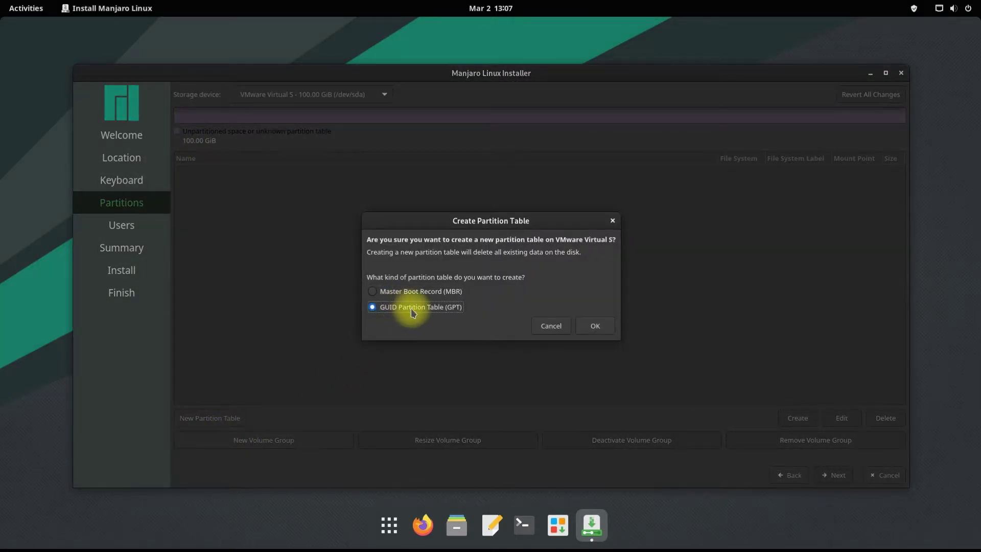
click(595, 326)
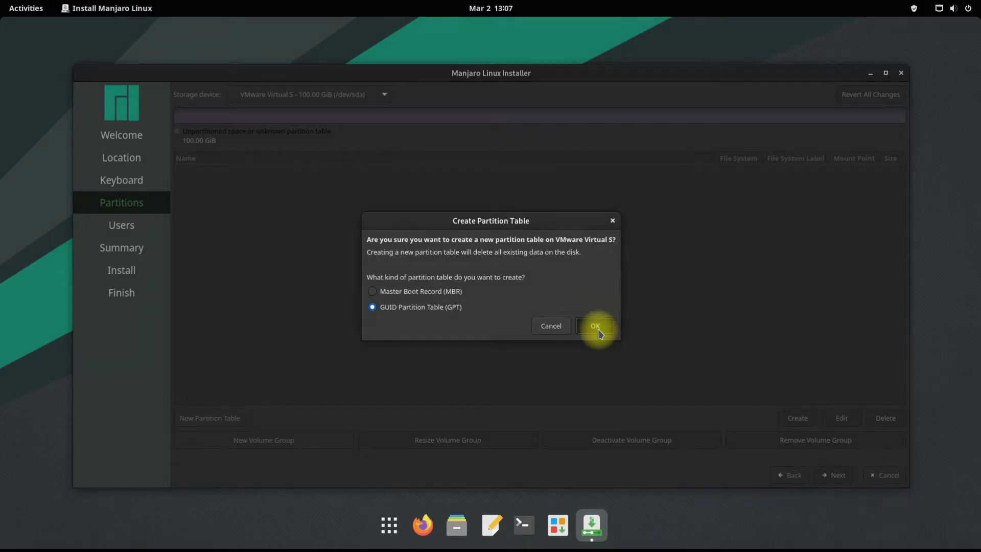
- Confirm the GPT table and add a 512 MiB fat32 partition at /boot/efi with the boot flag
click(213, 171)
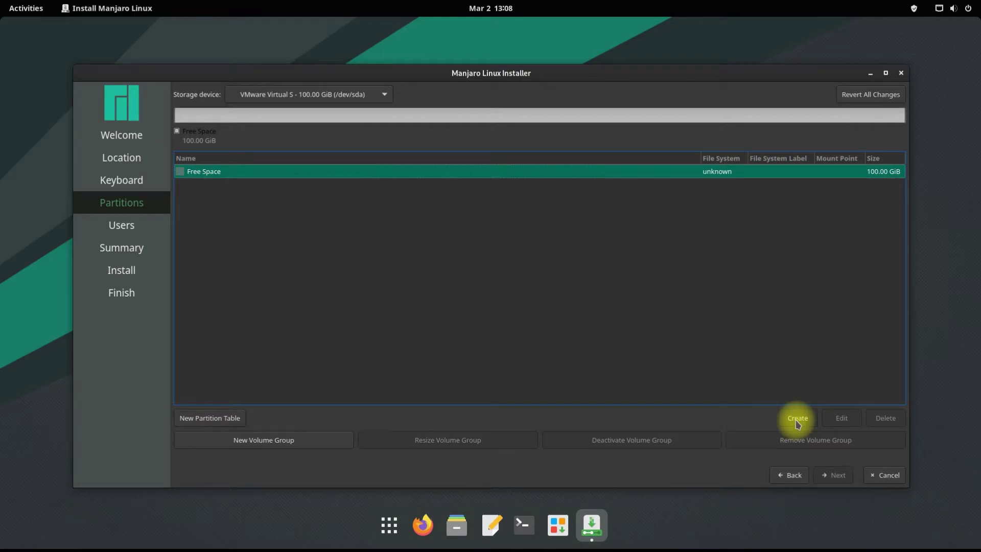
click(797, 419)
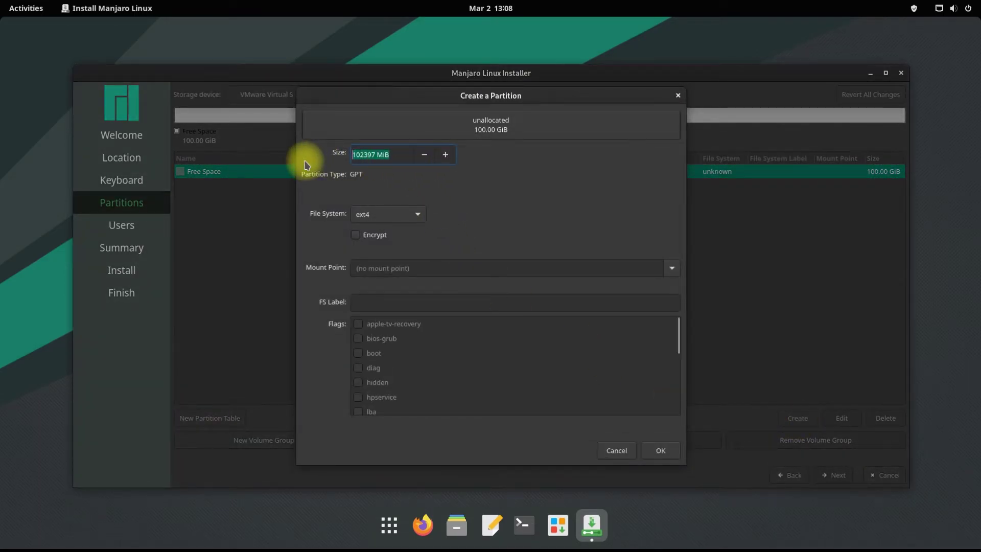
click(418, 215)
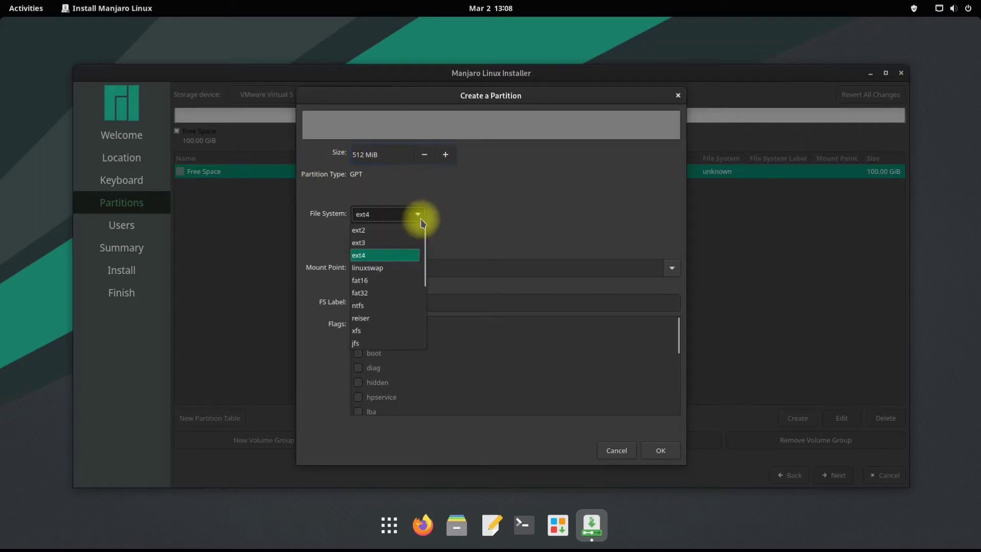
click(375, 294)
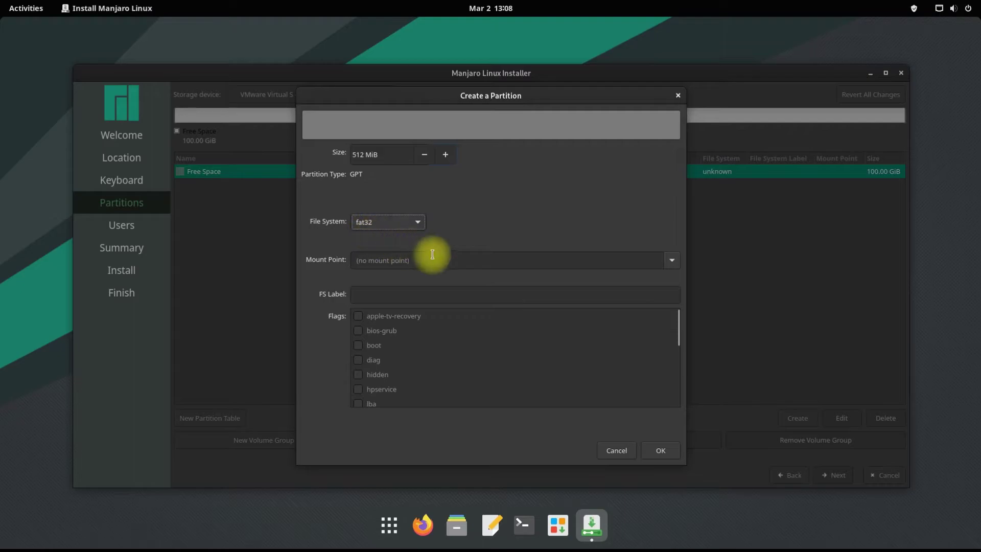
click(671, 259)
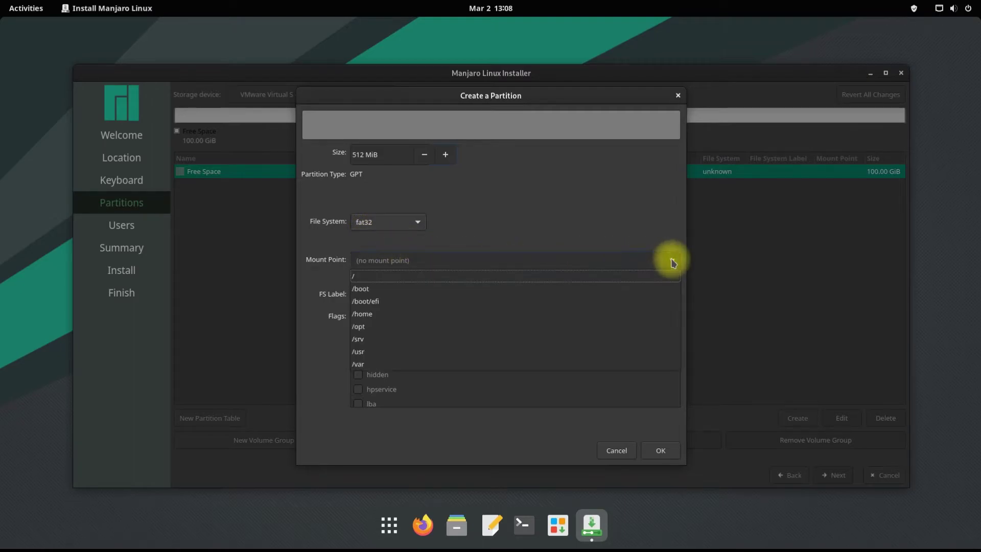
click(406, 300)
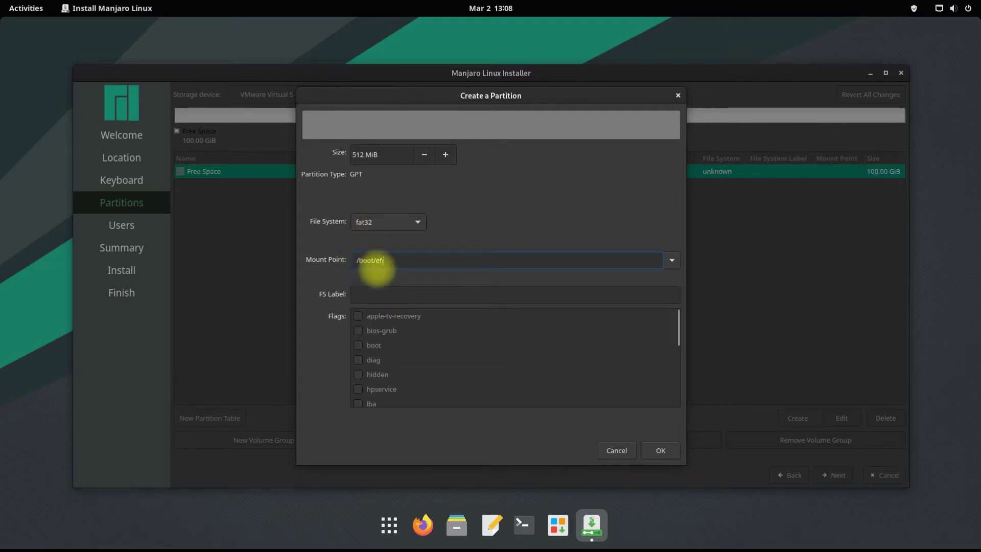
click(357, 345)
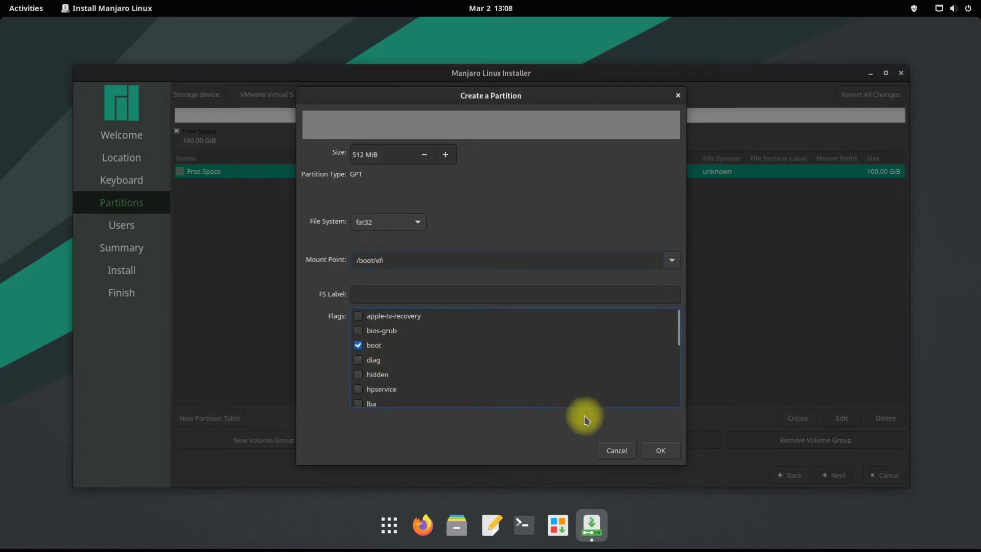
click(658, 447)
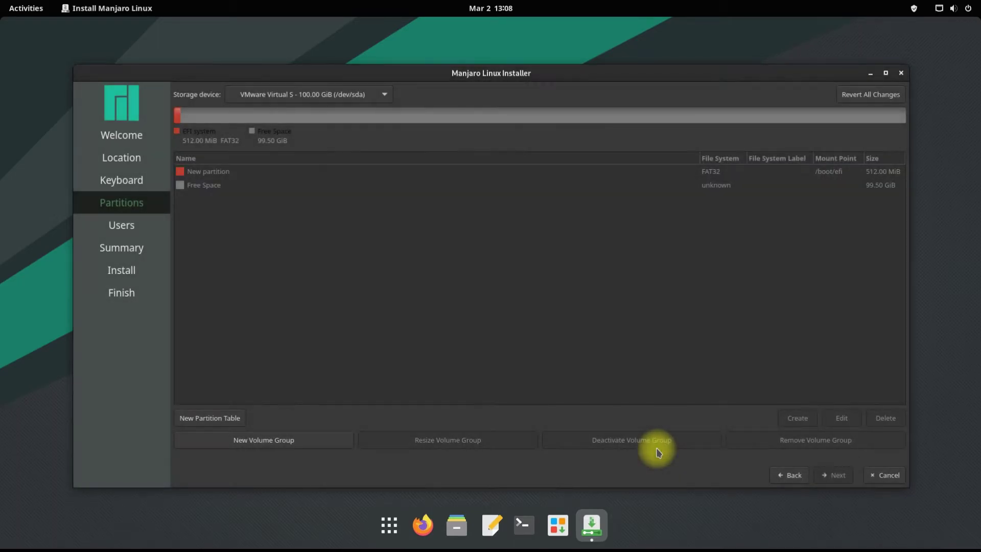
- In the 99.50 GiB free space, add an 8192 MiB linuxswap partition with the swap flag
click(219, 185)
click(798, 418)
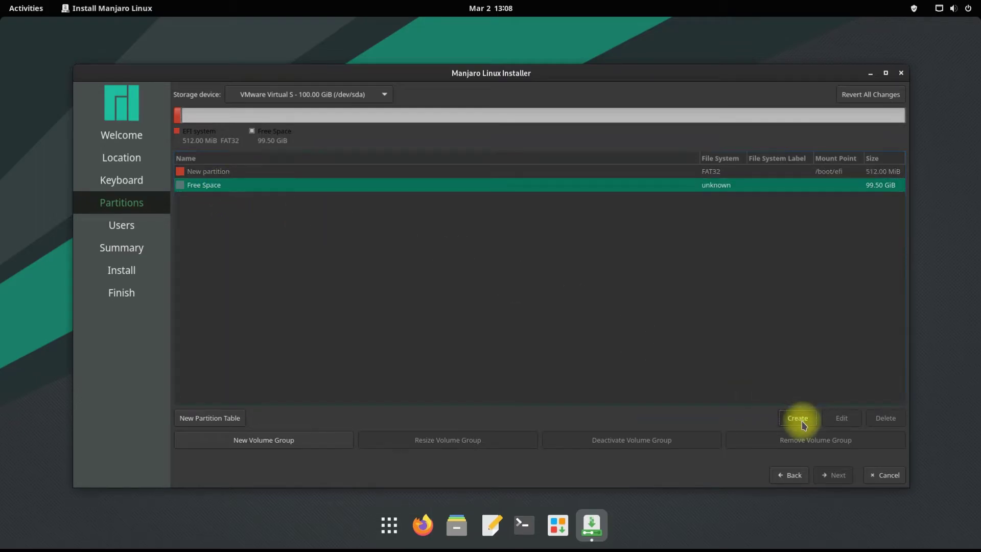
click(392, 153)
drag(378, 153, 341, 155)
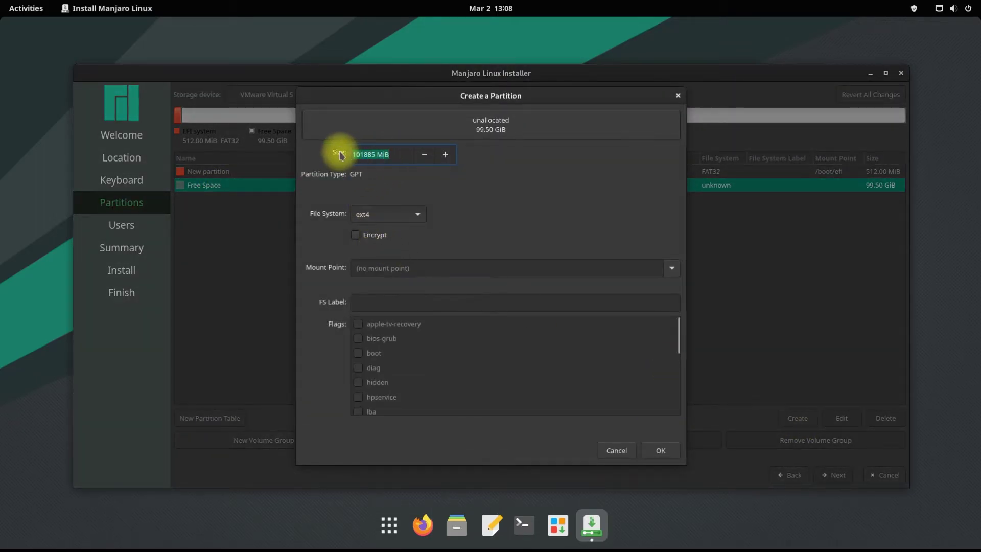
text(8192)
click(411, 215)
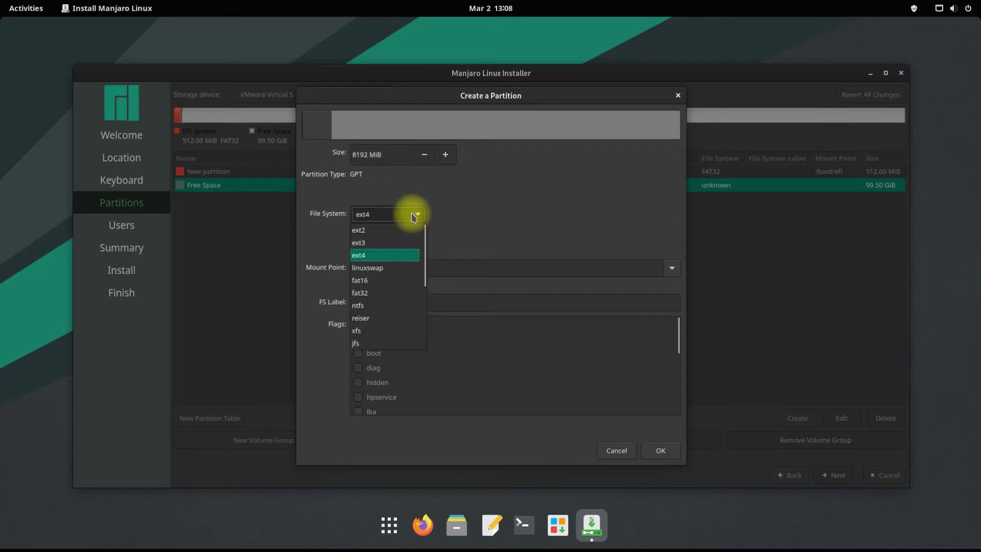
click(384, 268)
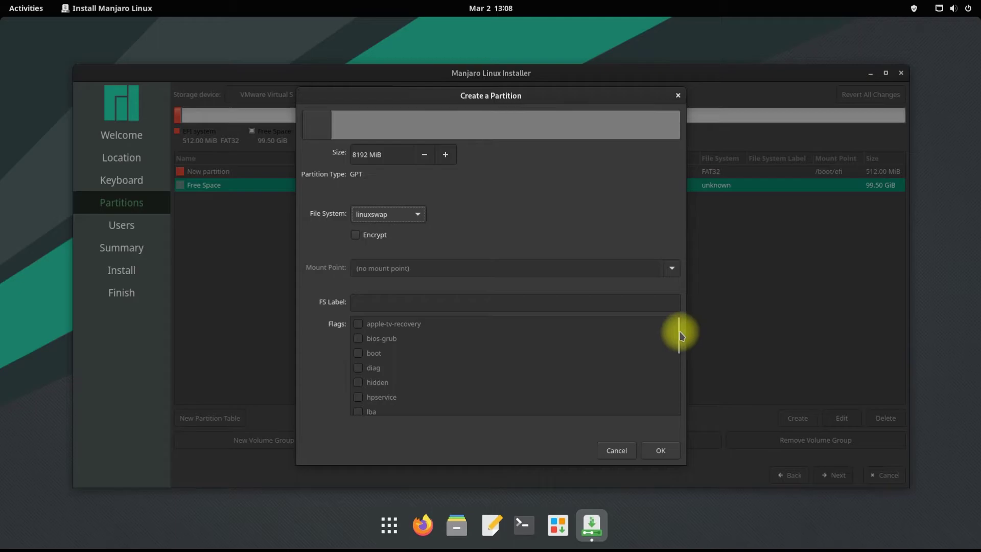
drag(681, 335, 679, 392)
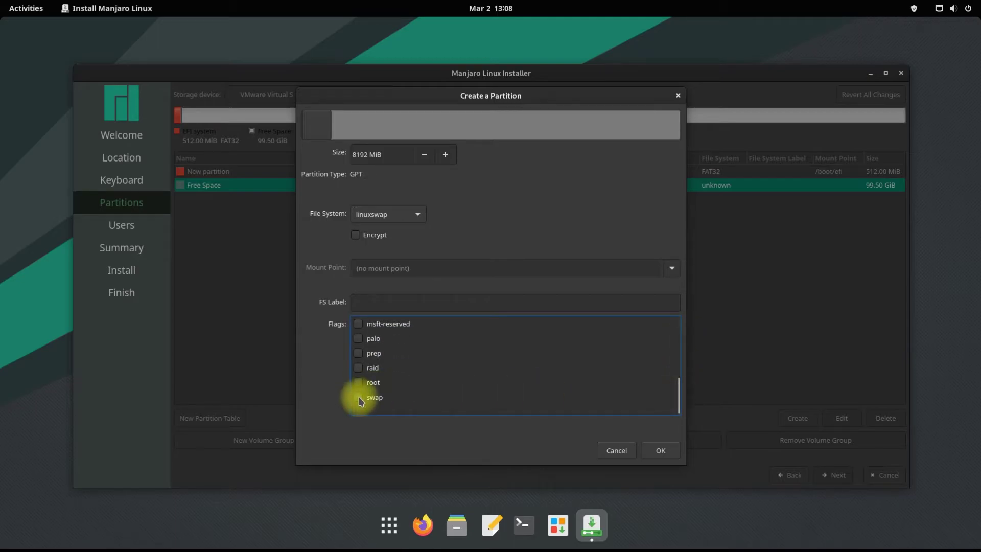
click(358, 397)
click(659, 449)
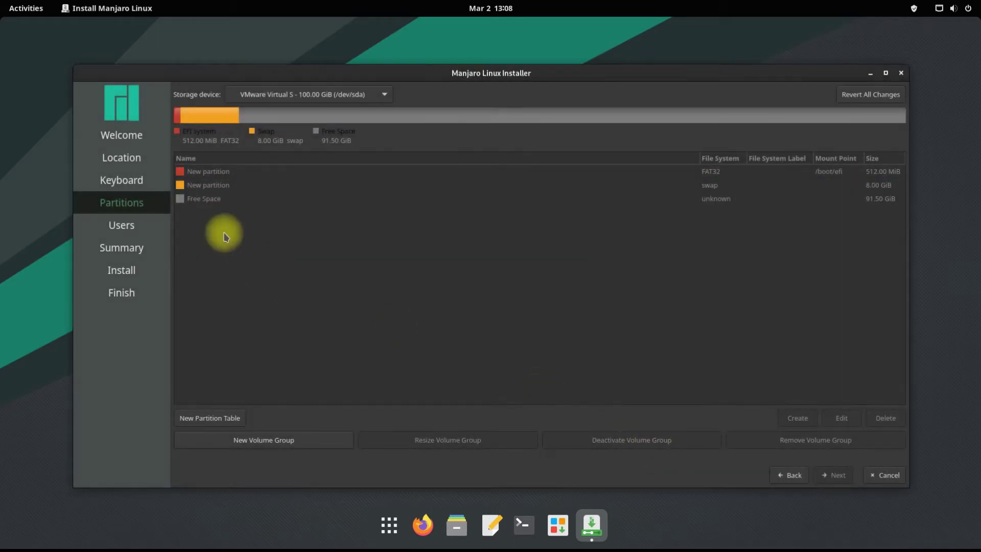
- Add a 50.04 GiB ext4 partition mounted at / with the root flag, leaving 41.46 GiB free
click(208, 201)
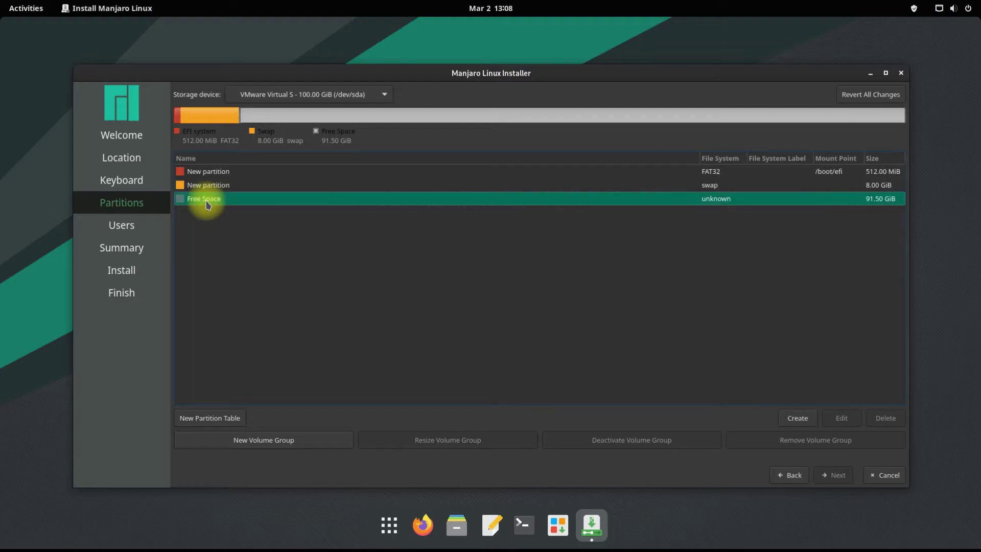
click(787, 417)
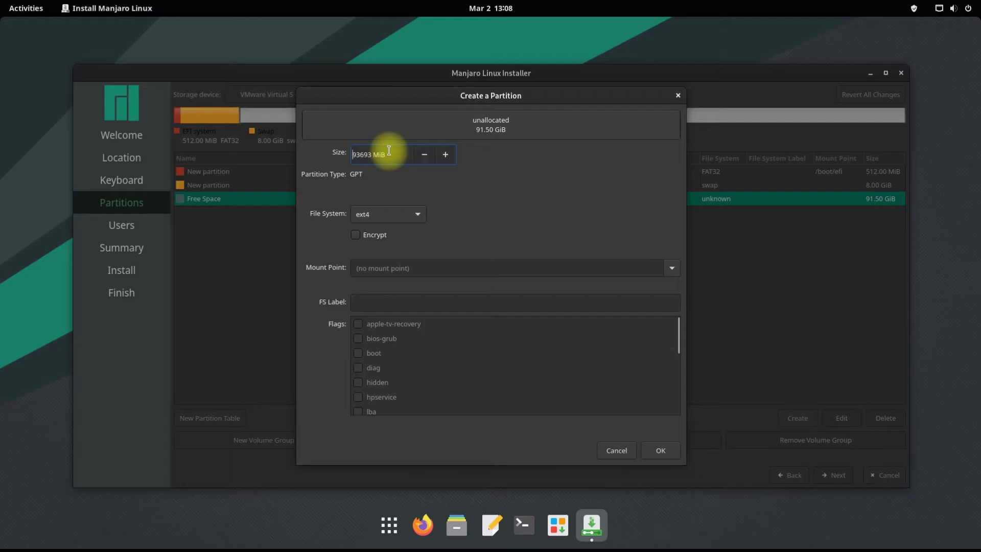
drag(388, 151, 328, 159)
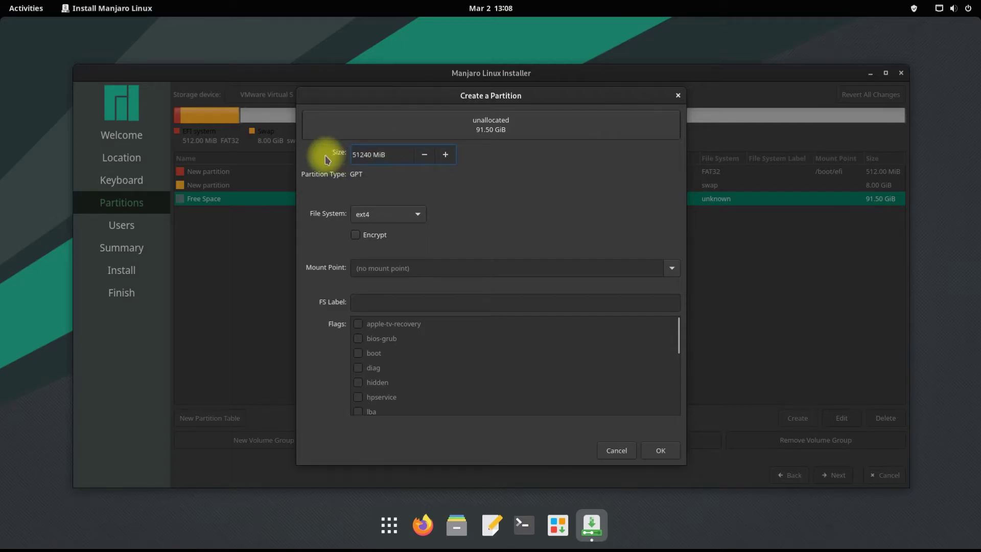
click(414, 217)
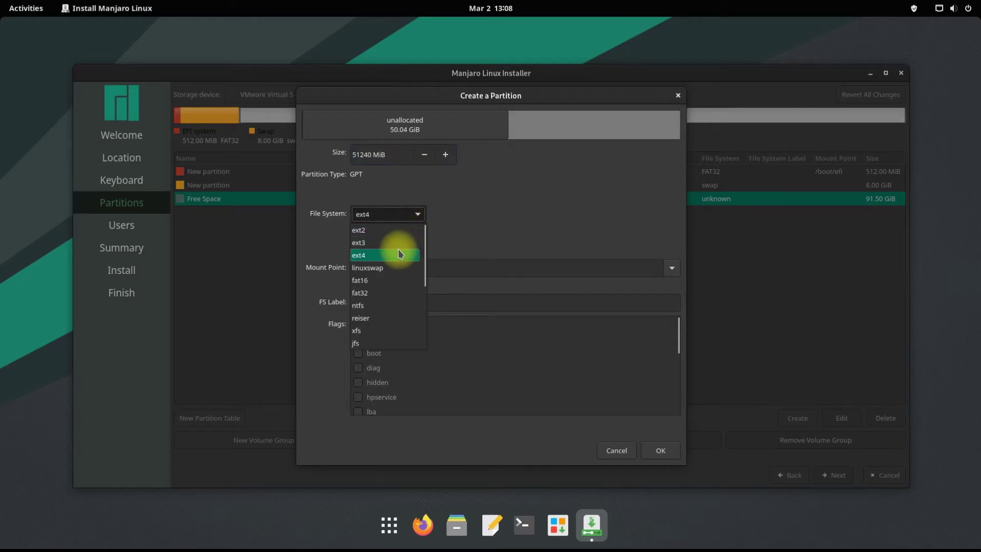
drag(427, 240, 429, 290)
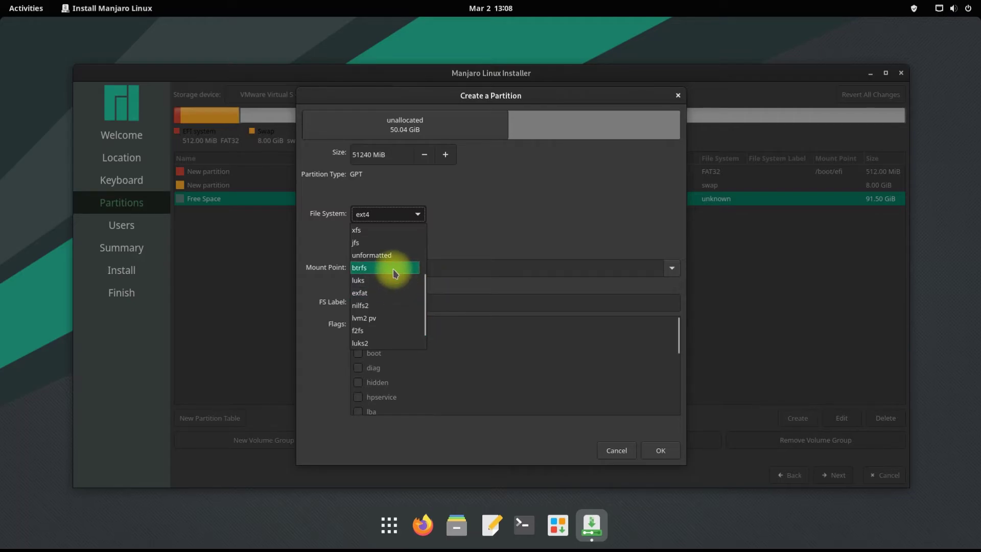
drag(424, 284, 424, 235)
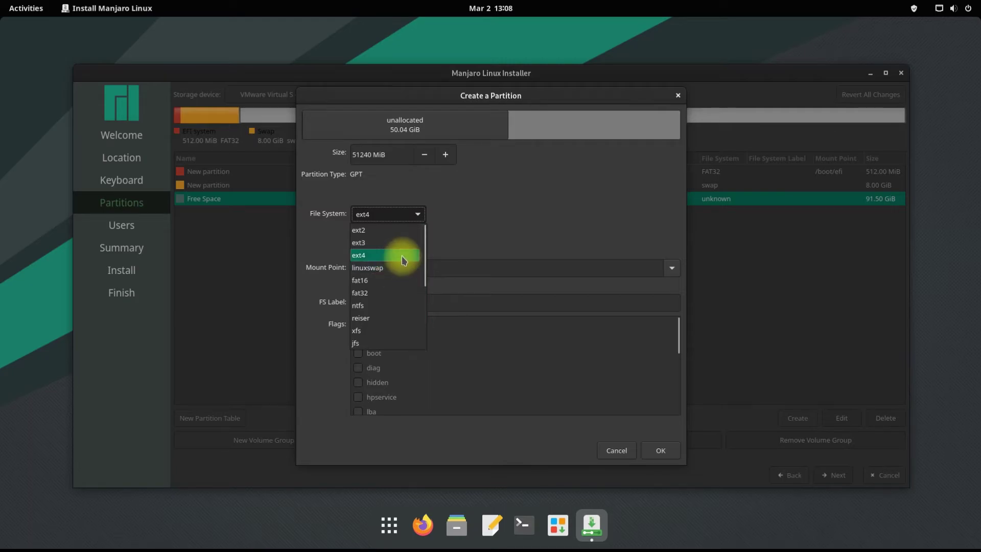
click(403, 257)
click(675, 274)
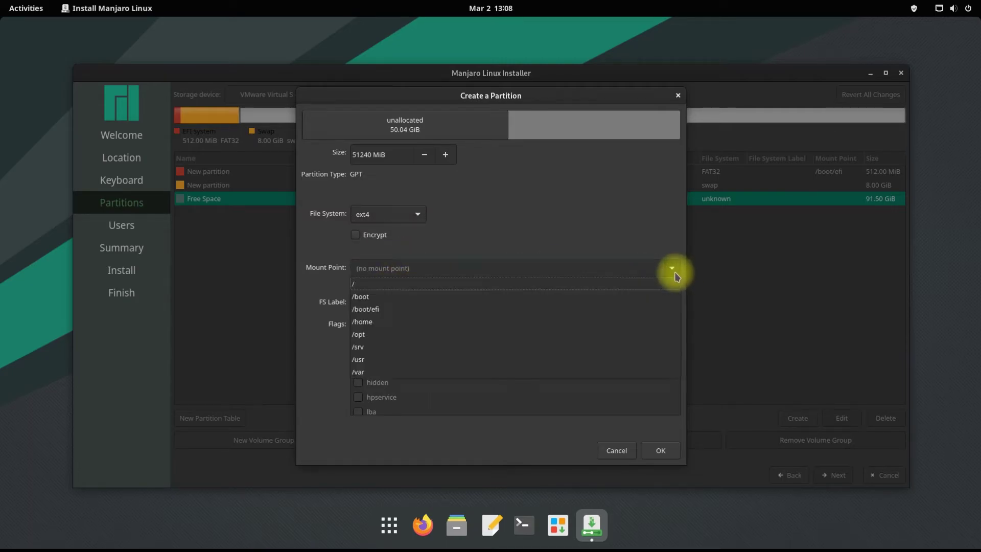
click(406, 286)
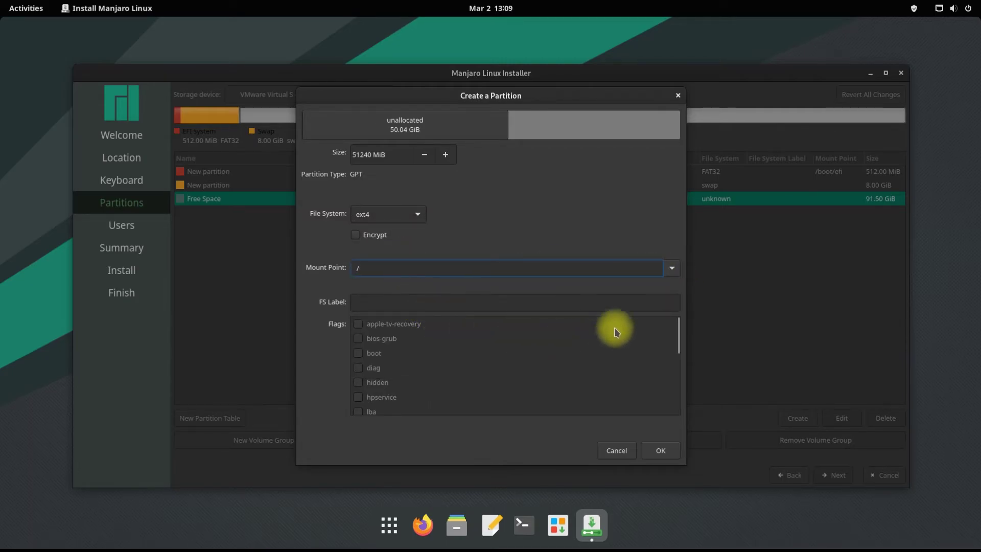
drag(678, 329, 686, 391)
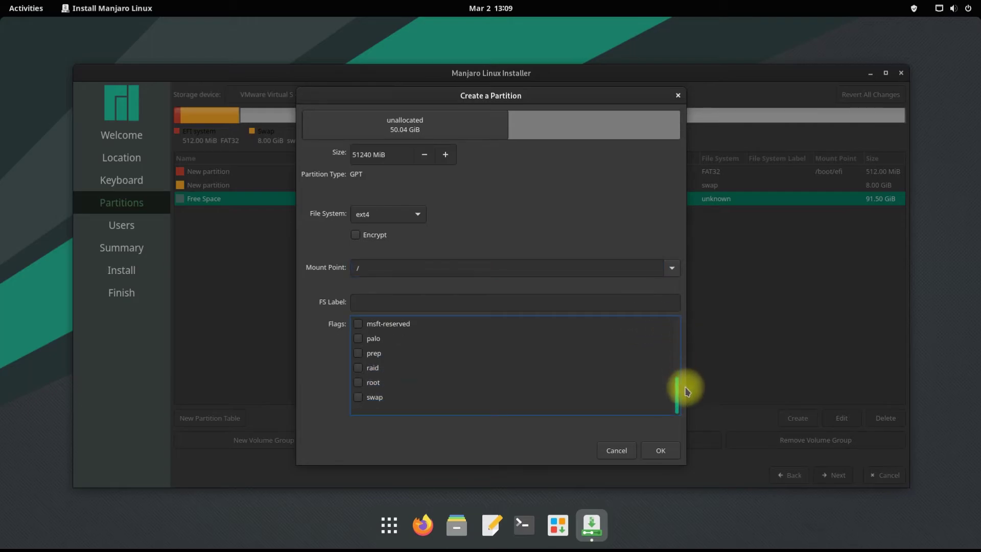
click(359, 384)
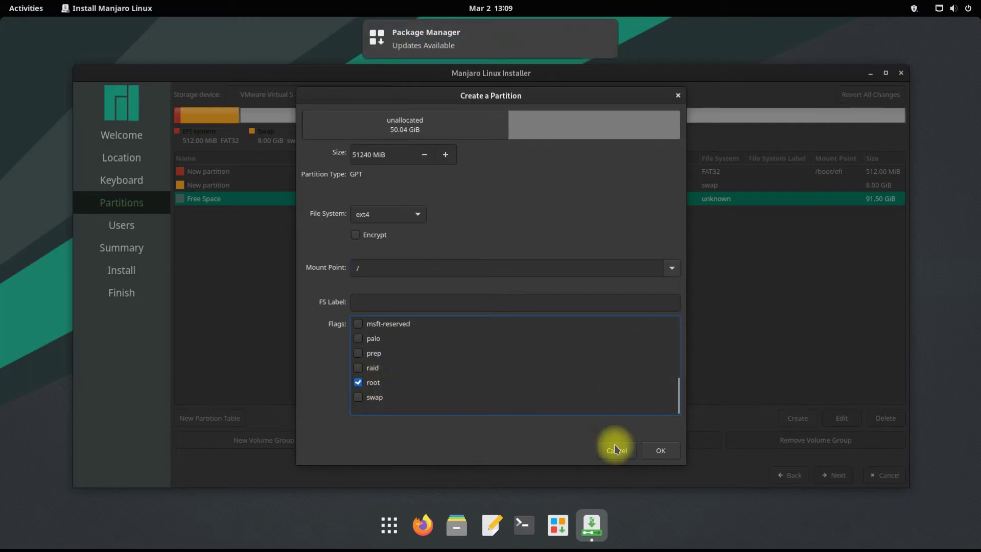
click(659, 450)
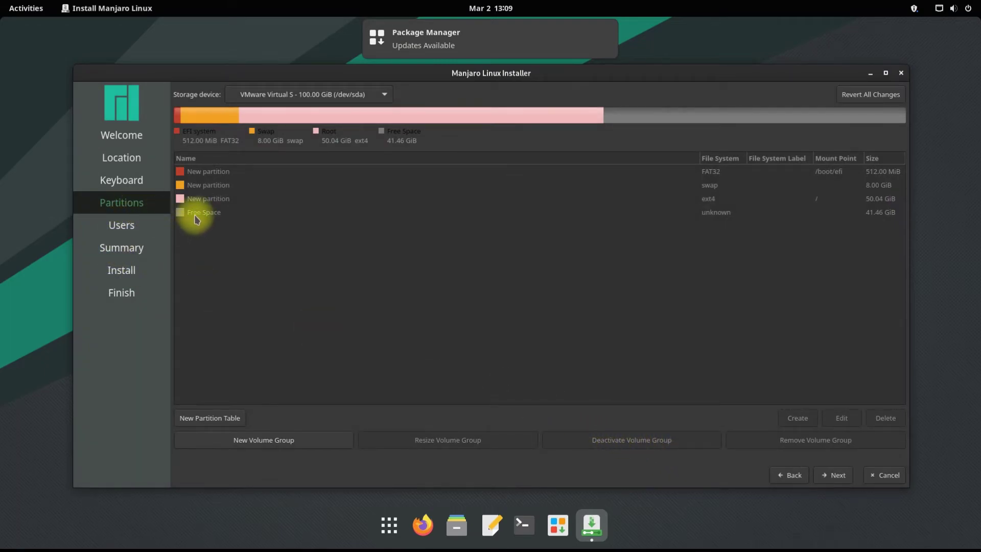
- Fill the remaining 41.46 GiB free space with an ext4 partition mounted at /home
click(199, 217)
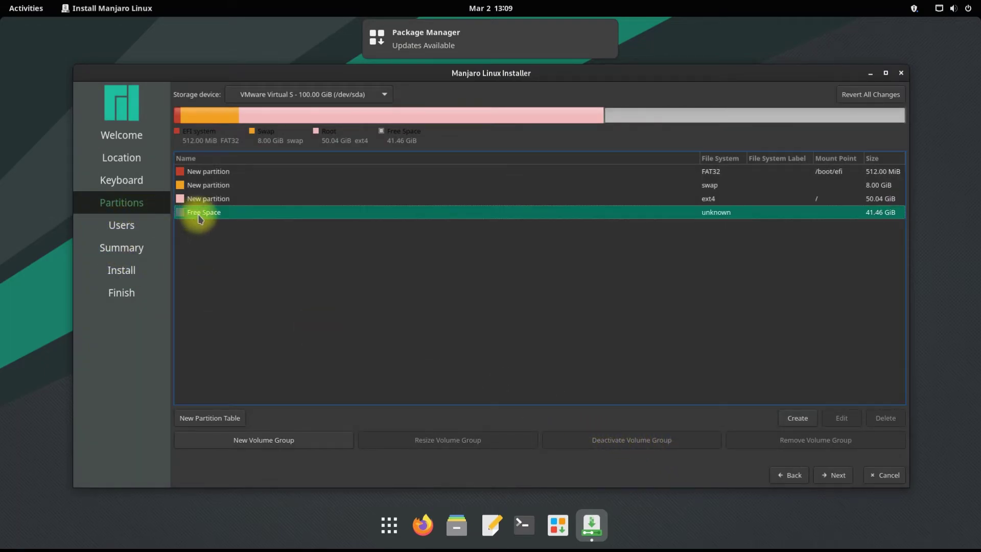
click(792, 418)
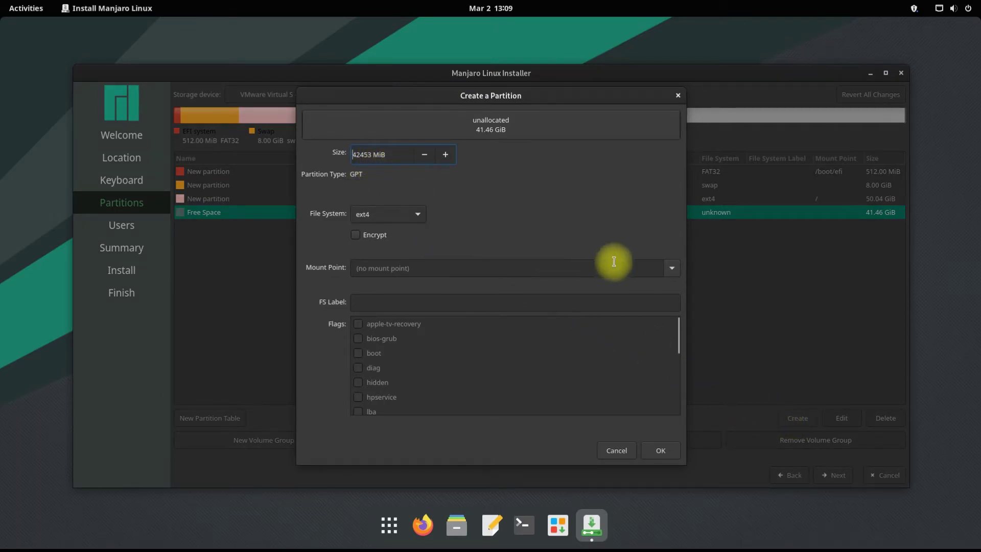
click(668, 267)
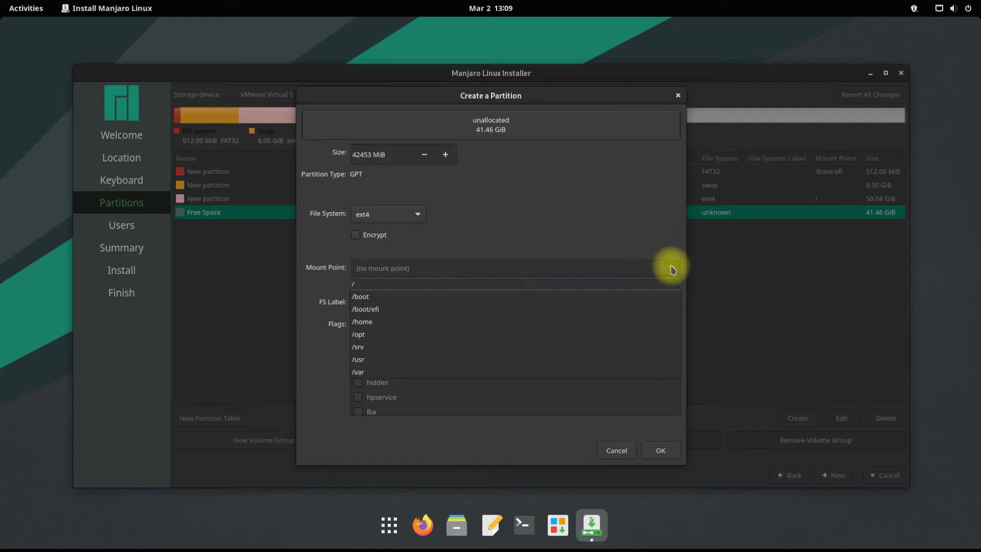
click(444, 321)
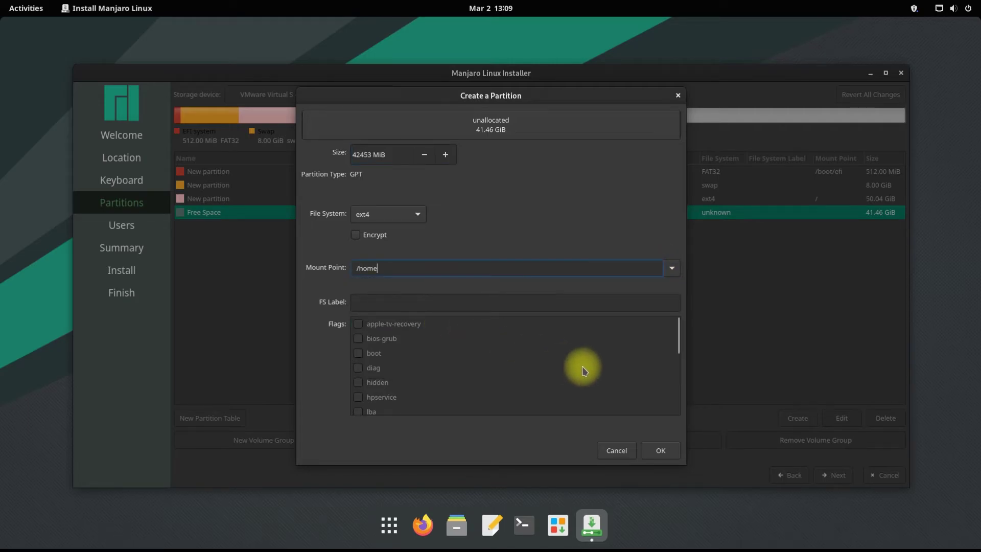
click(669, 455)
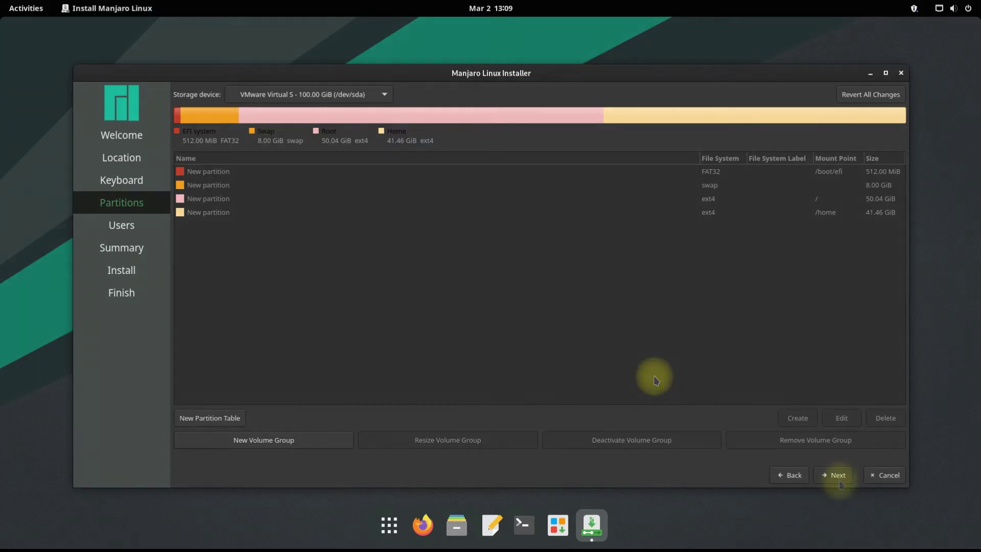
- Enter the user's name, login, computer name Manjaro-PC and password, reusing it for administrator
click(838, 475)
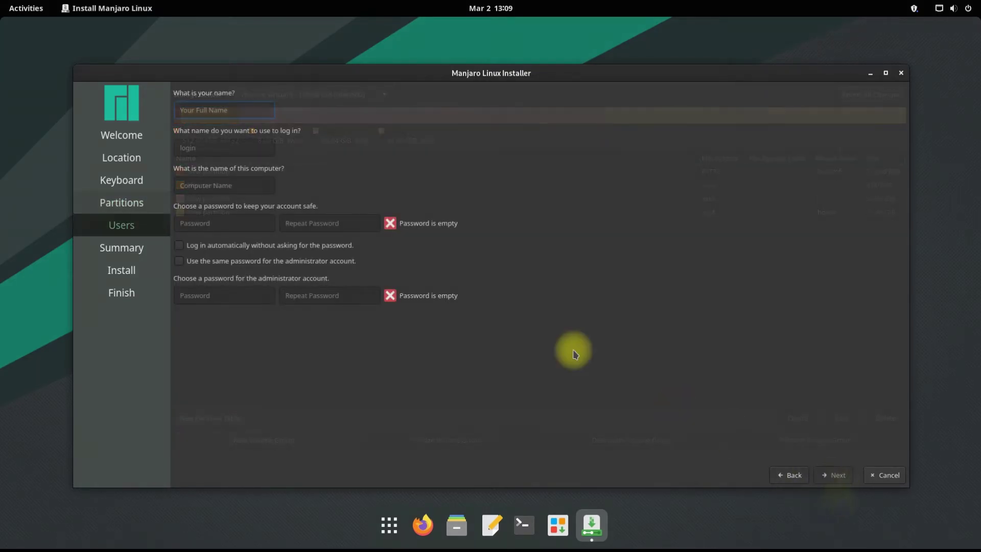
key(Tab)
key(Tab)
text(Manj)
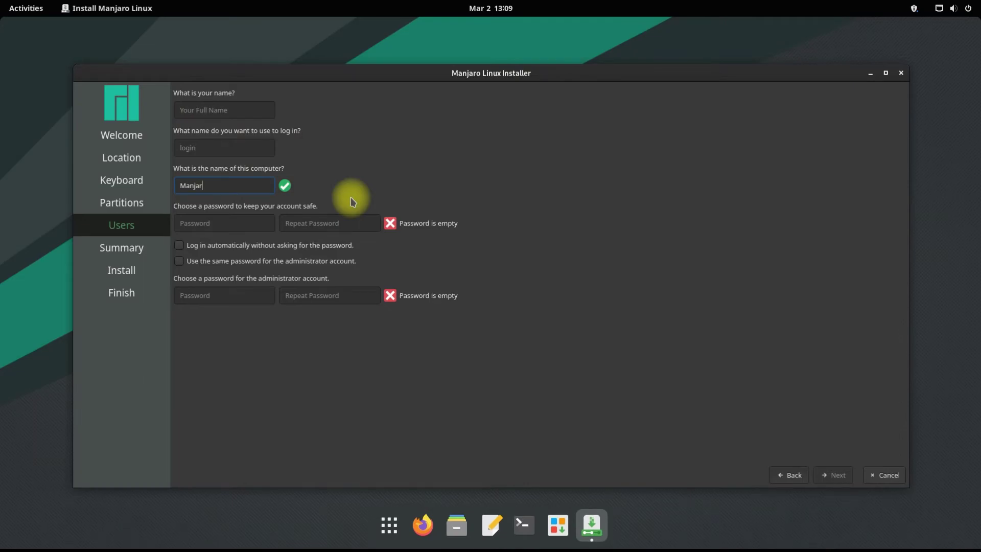
key(shift+Tab)
key(shift+Tab)
text(tech)
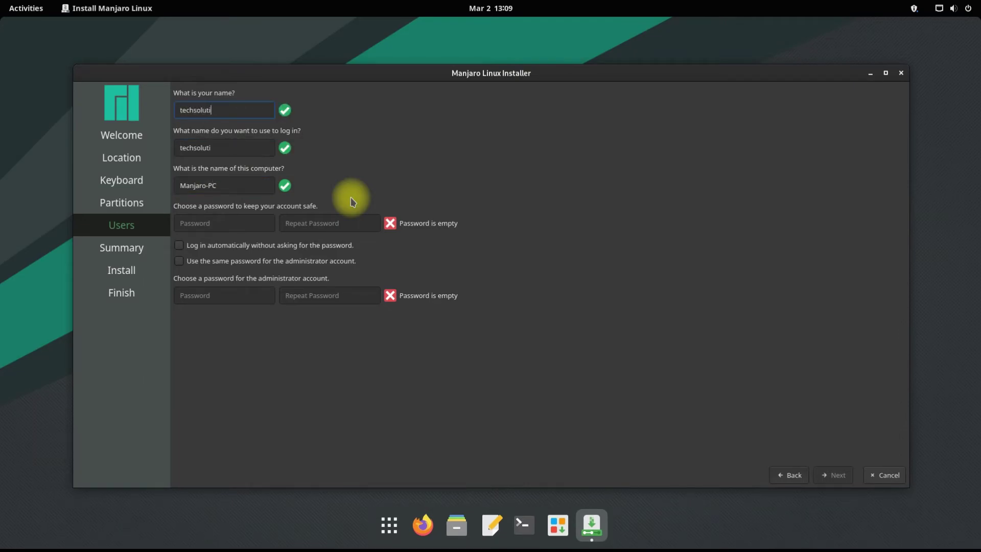
key(Tab)
key(Tab)
key(Tab)
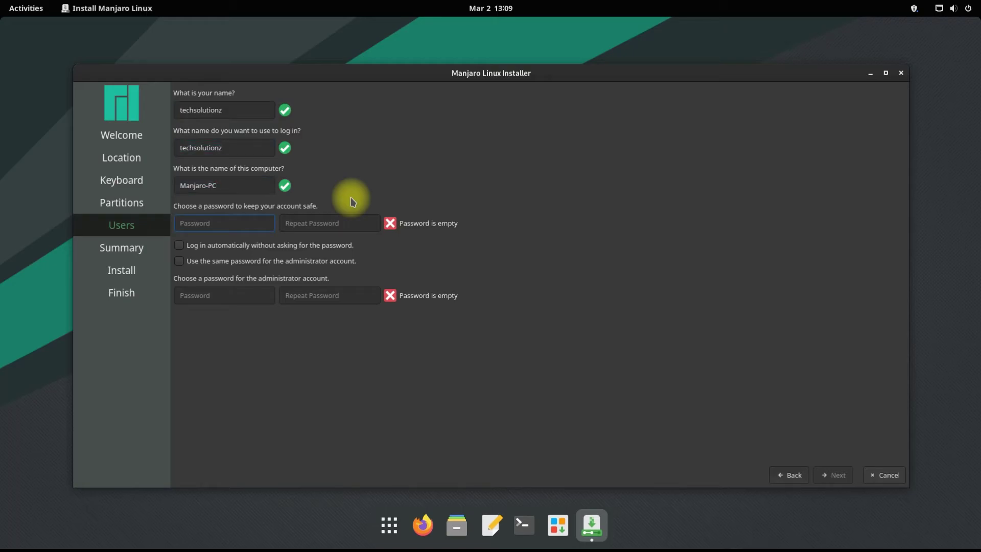
text(12)
text(••)
key(Tab)
text(••••••)
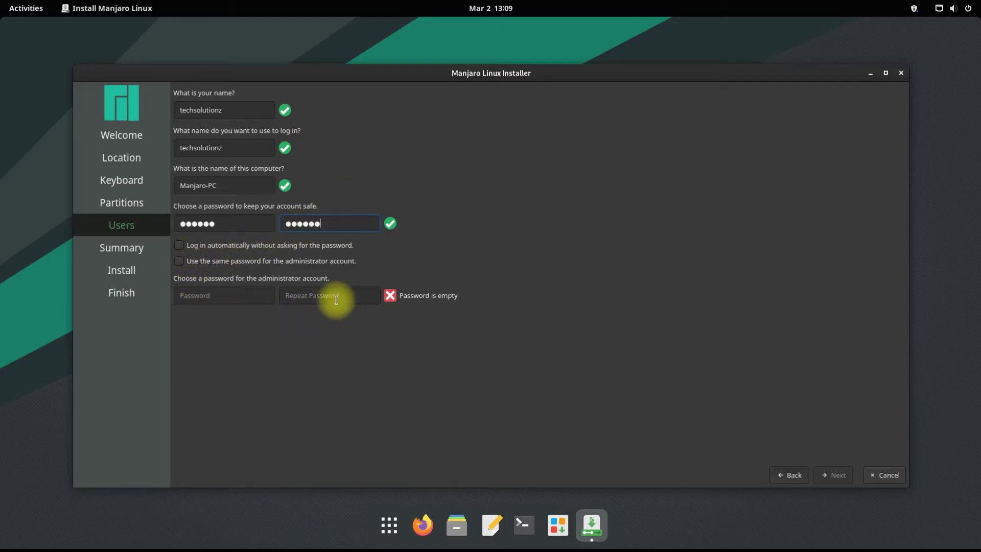
click(179, 262)
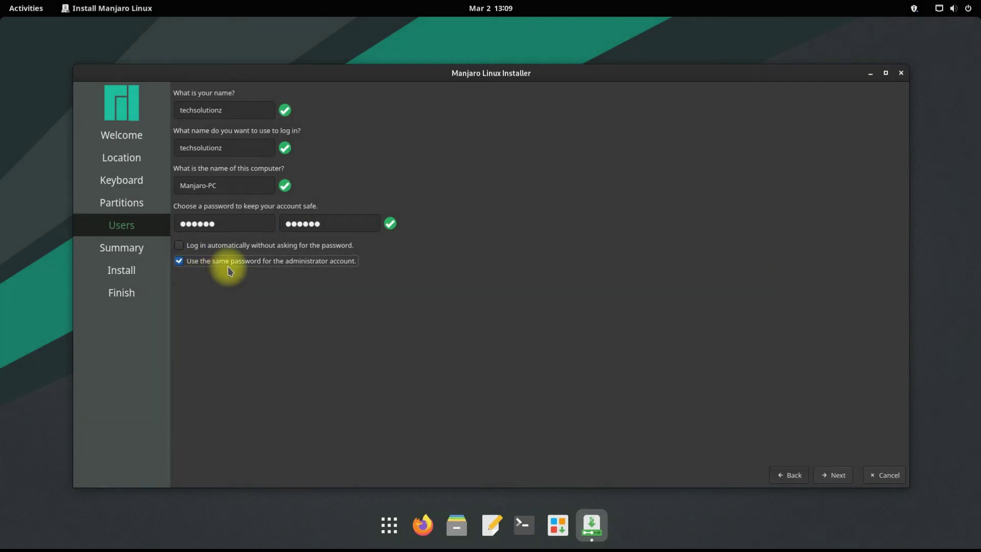
click(843, 475)
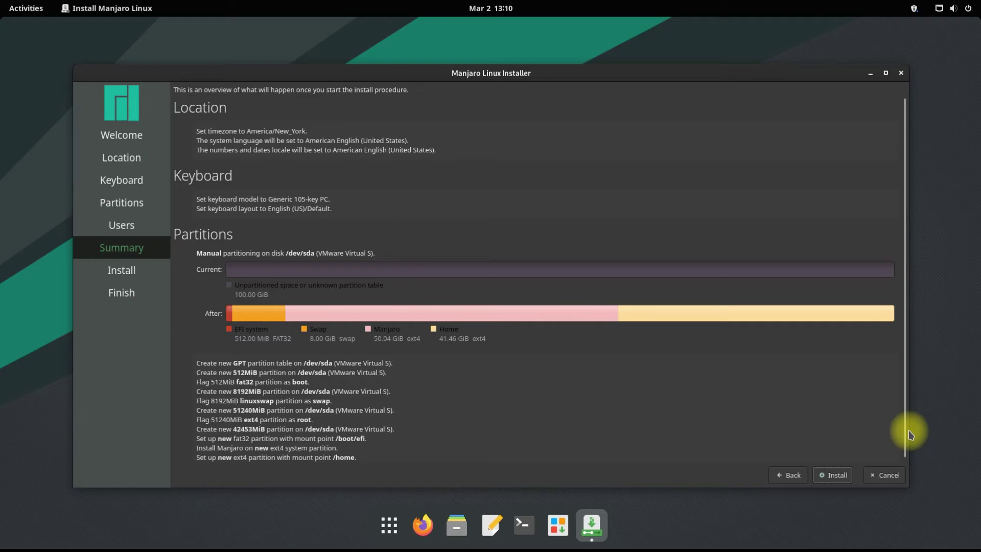
- Start installing Manjaro 21.2.4 and confirm writing the partition changes to disk
click(836, 474)
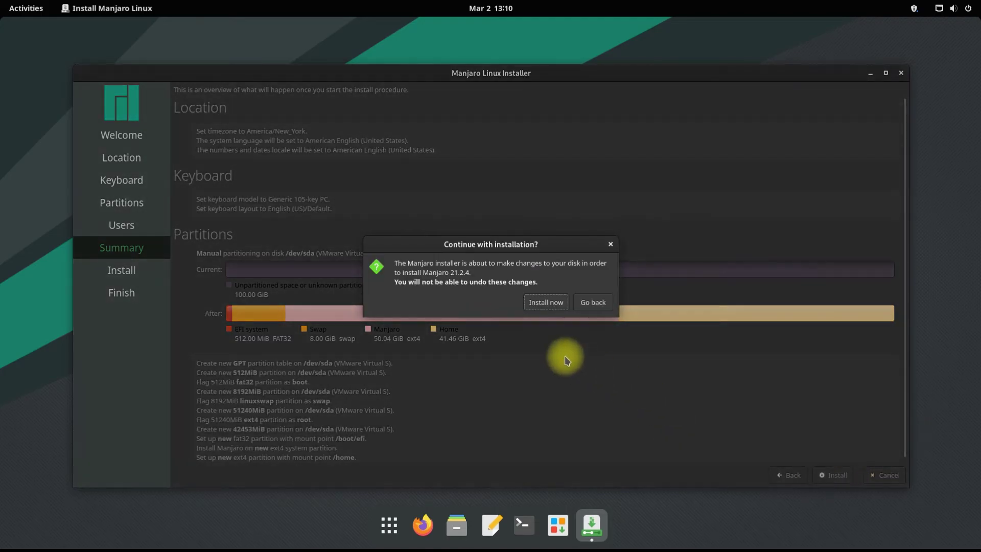
click(550, 306)
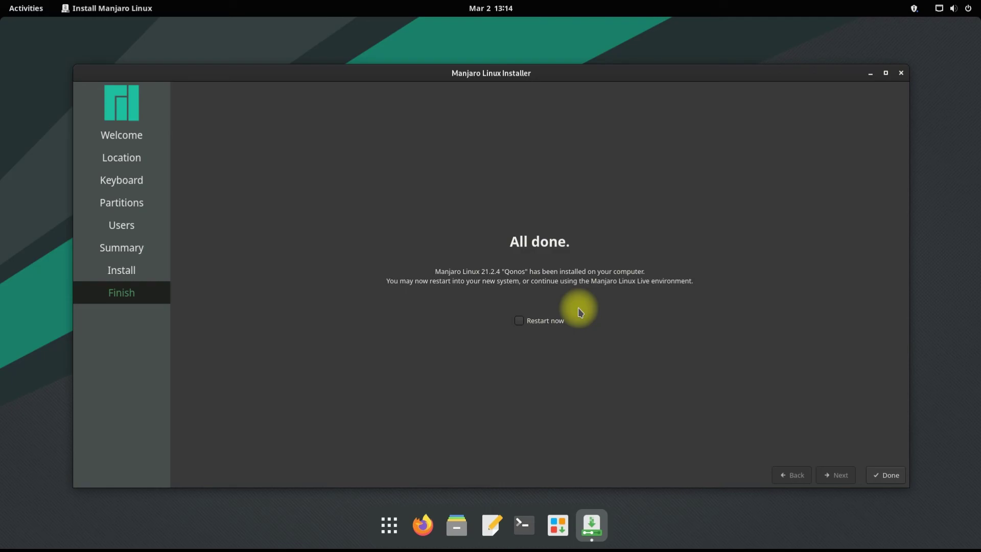
- Tick Restart now on the All done page and finish the installer to reboot
click(545, 321)
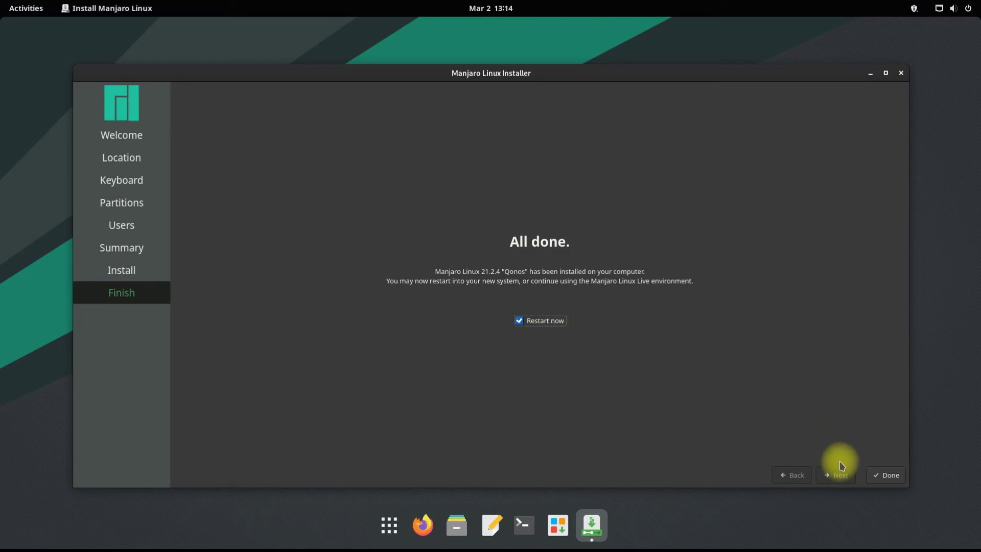
click(899, 483)
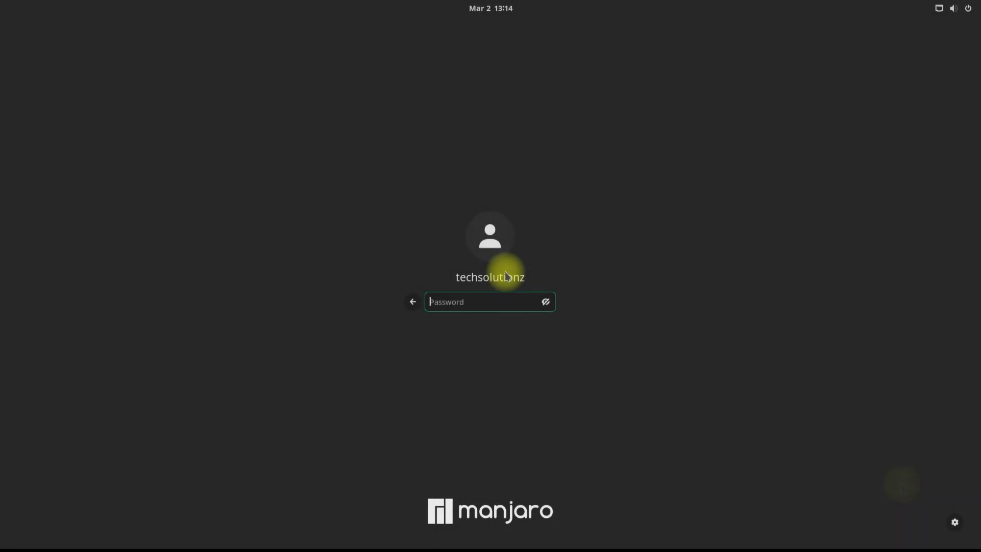
- Log in to the new Manjaro desktop by entering the account password at the GNOME login screen
text(******)
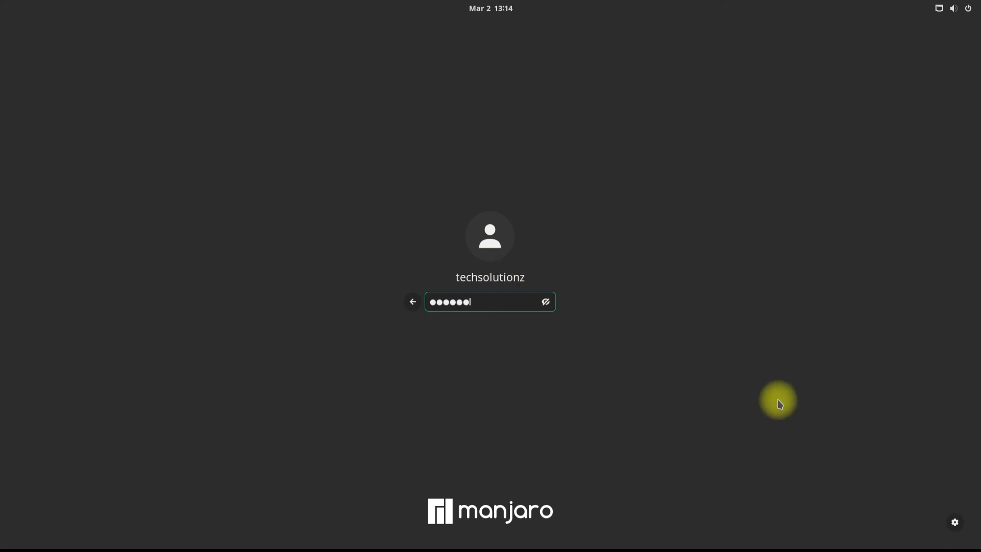
key(Return)
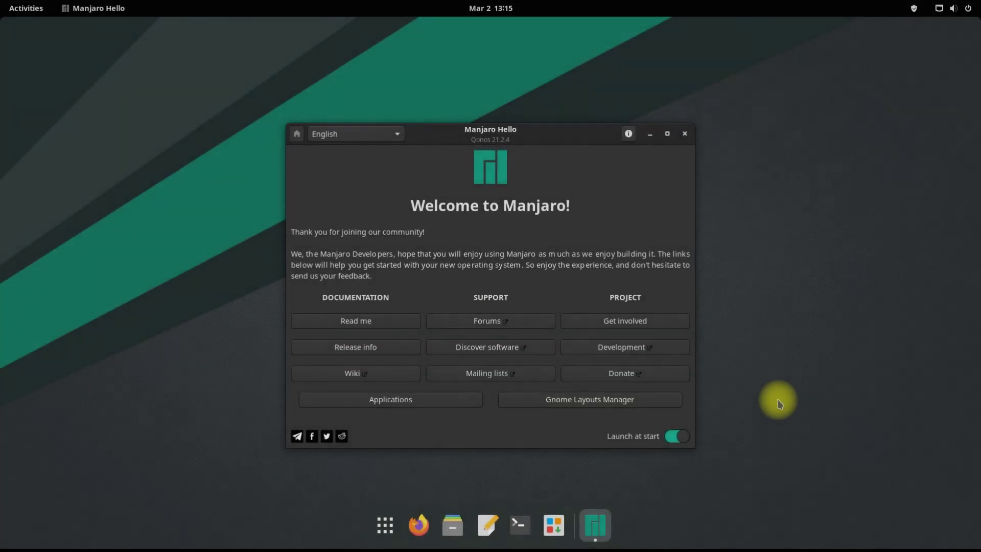
- Turn off 'Launch at start' in Manjaro Hello and bring up the GNOME application grid
click(673, 436)
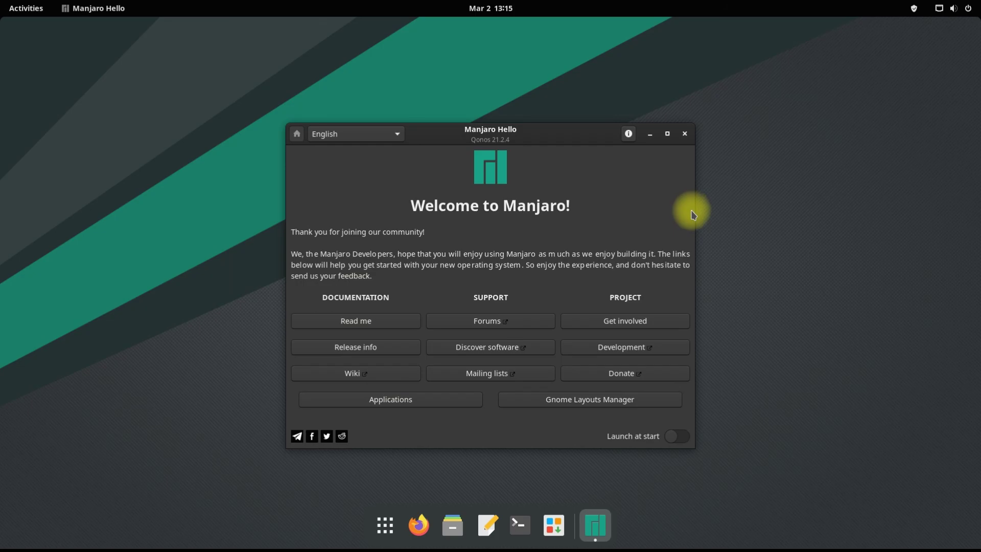
click(390, 521)
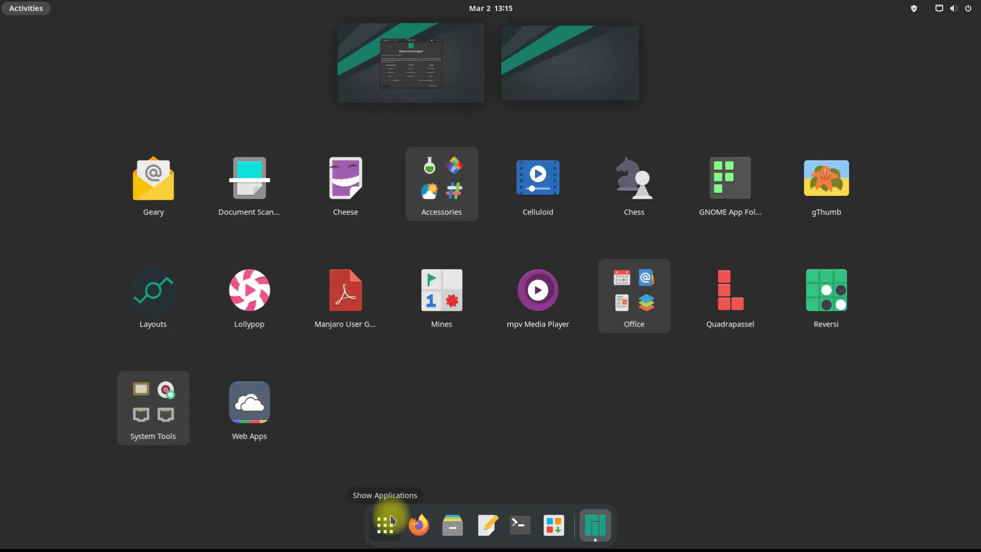